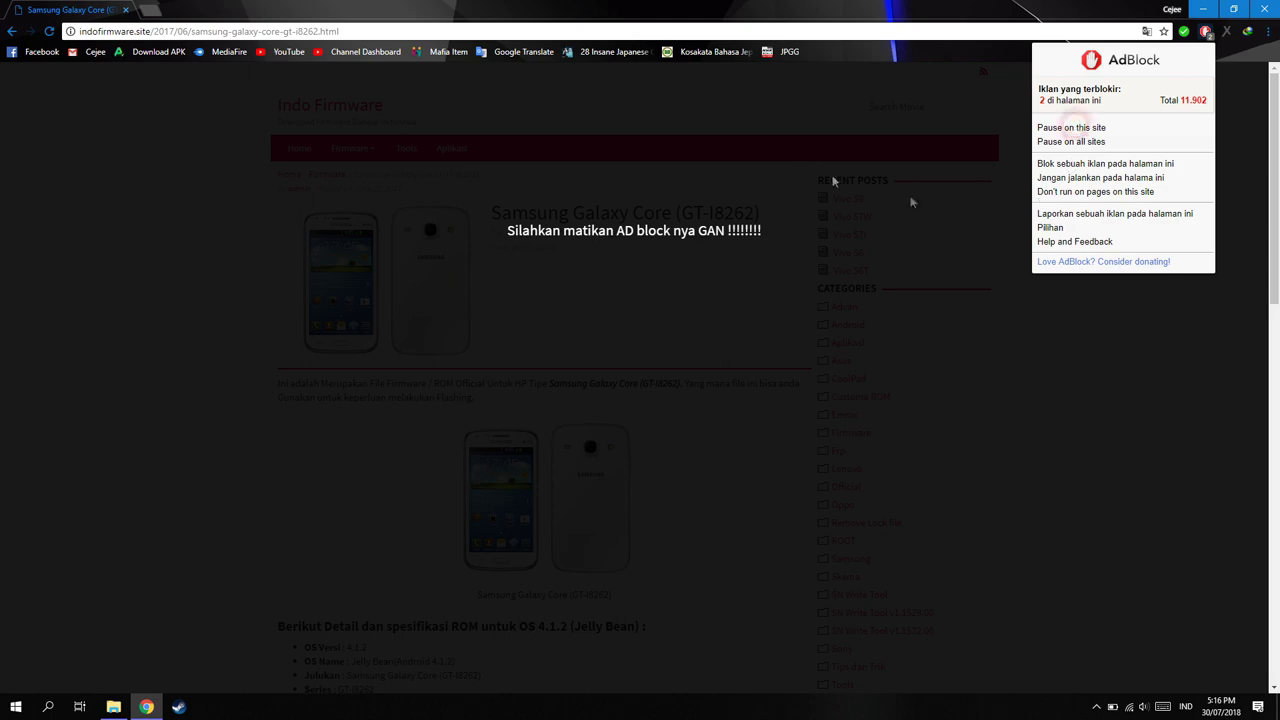
- Reload the Samsung Galaxy Core (GT-I8262) firmware page, review its ROM details, download links and flashing instructions, and close the browser
click(50, 31)
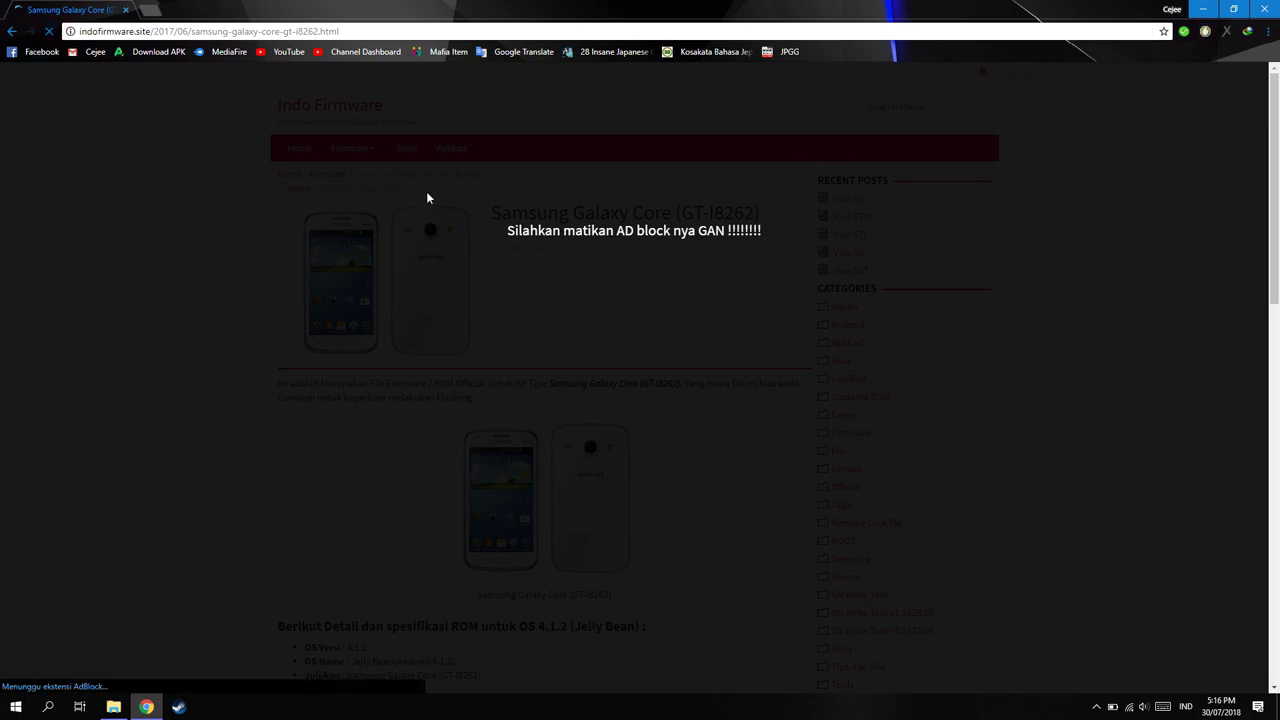
scroll(711, 355, down, 3)
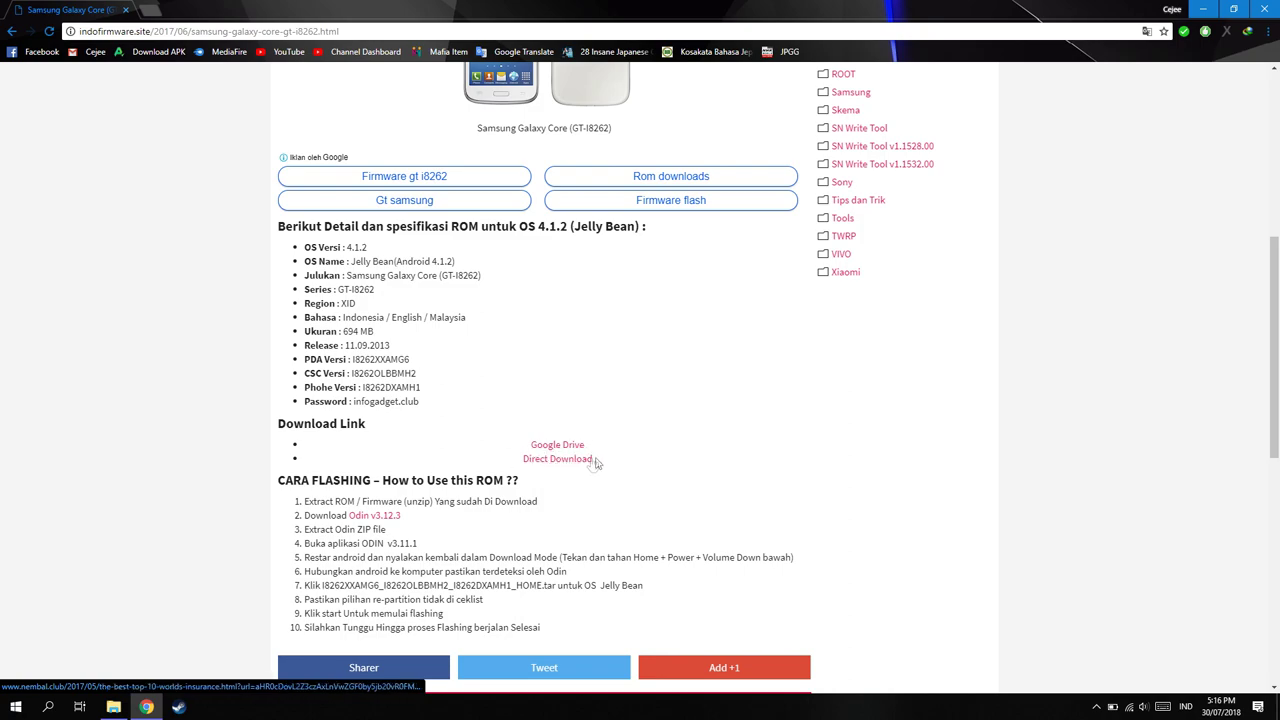
scroll(640, 500, down, 3)
scroll(685, 487, up, 5)
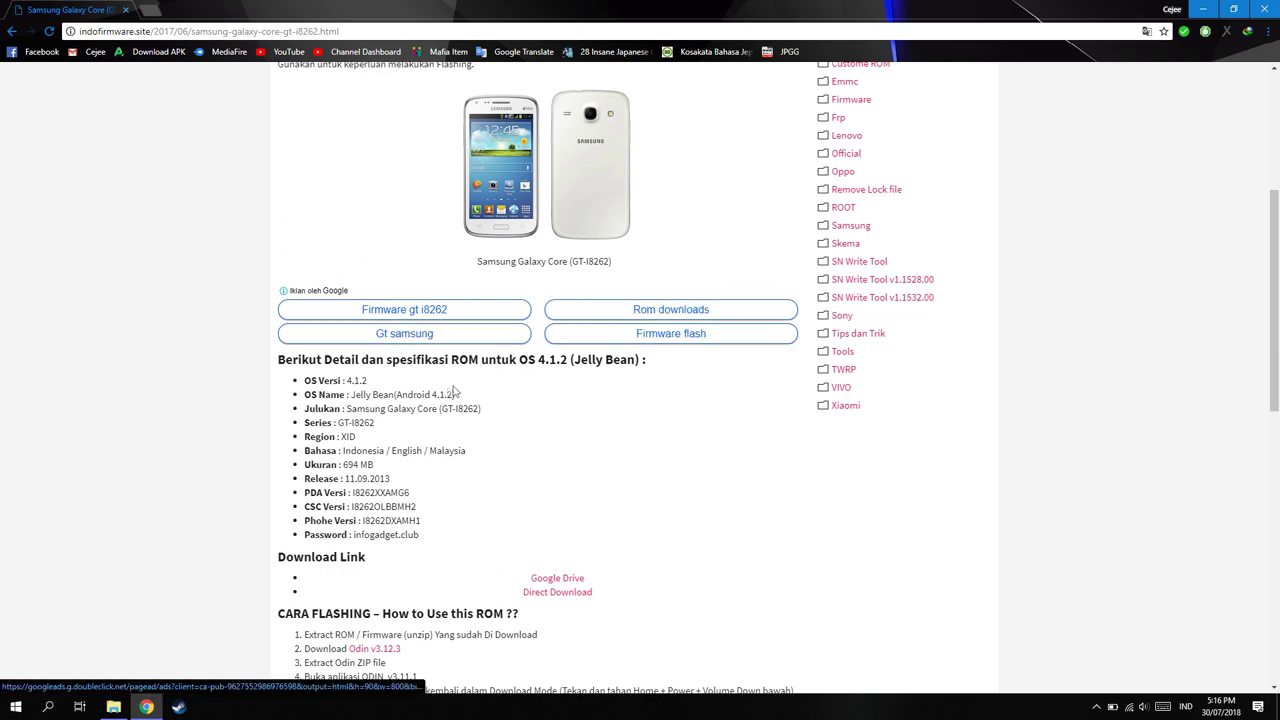
scroll(251, 369, up, 4)
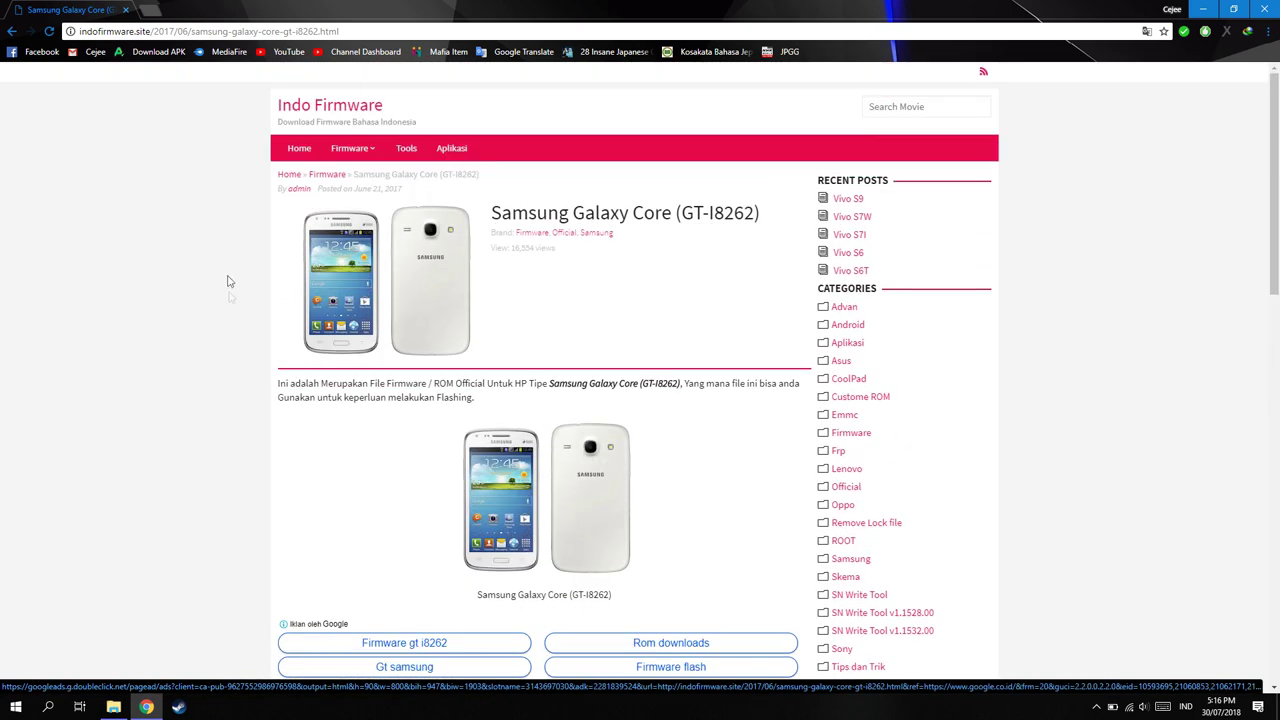
scroll(765, 130, down, 1)
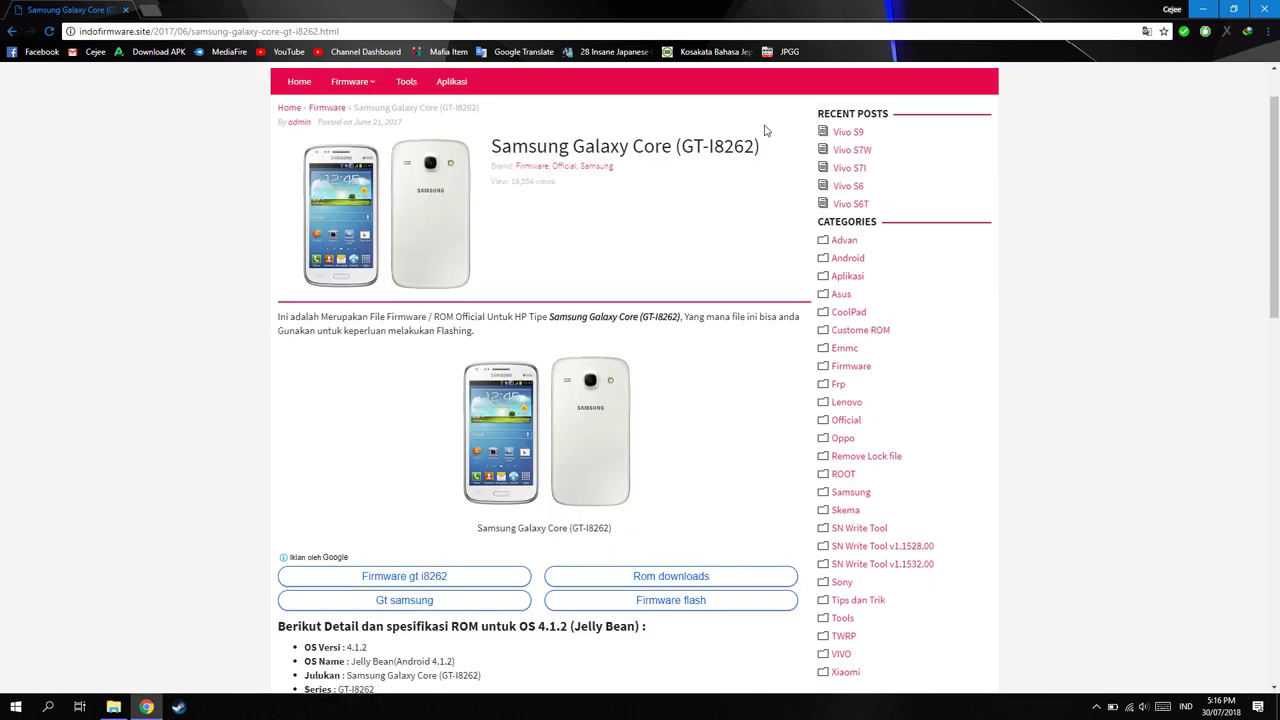
scroll(446, 529, down, 5)
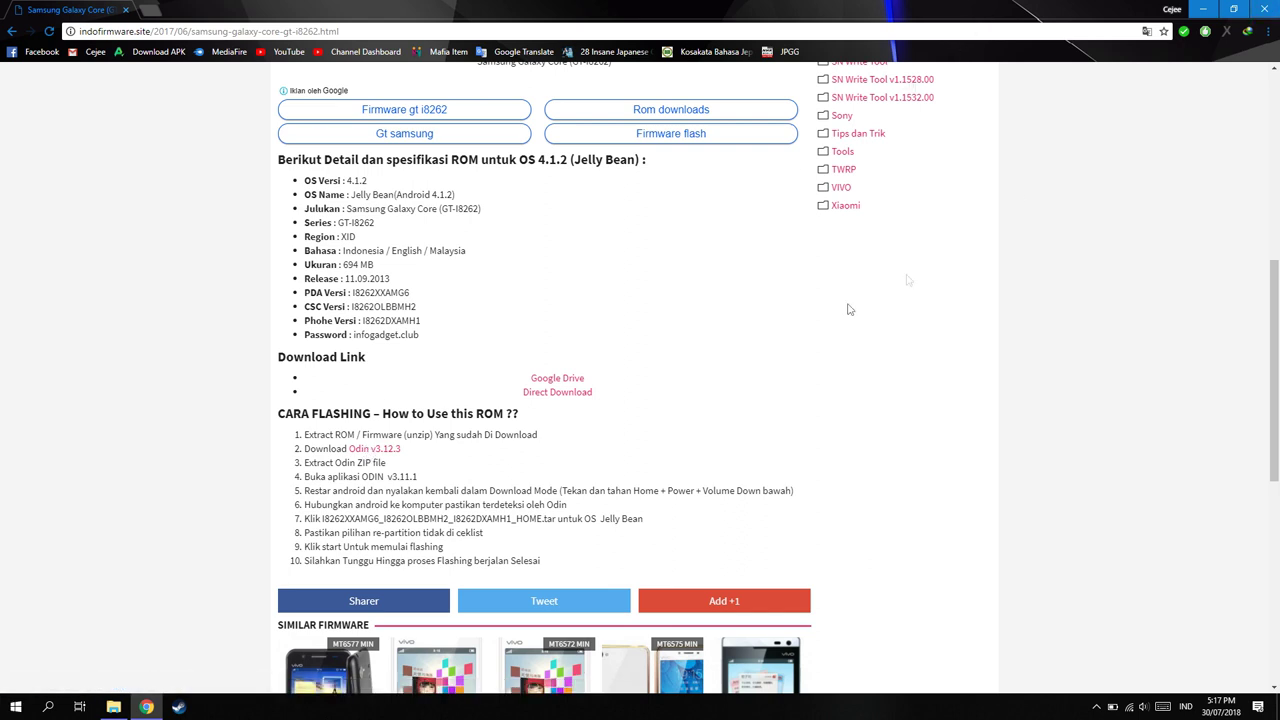
click(1264, 10)
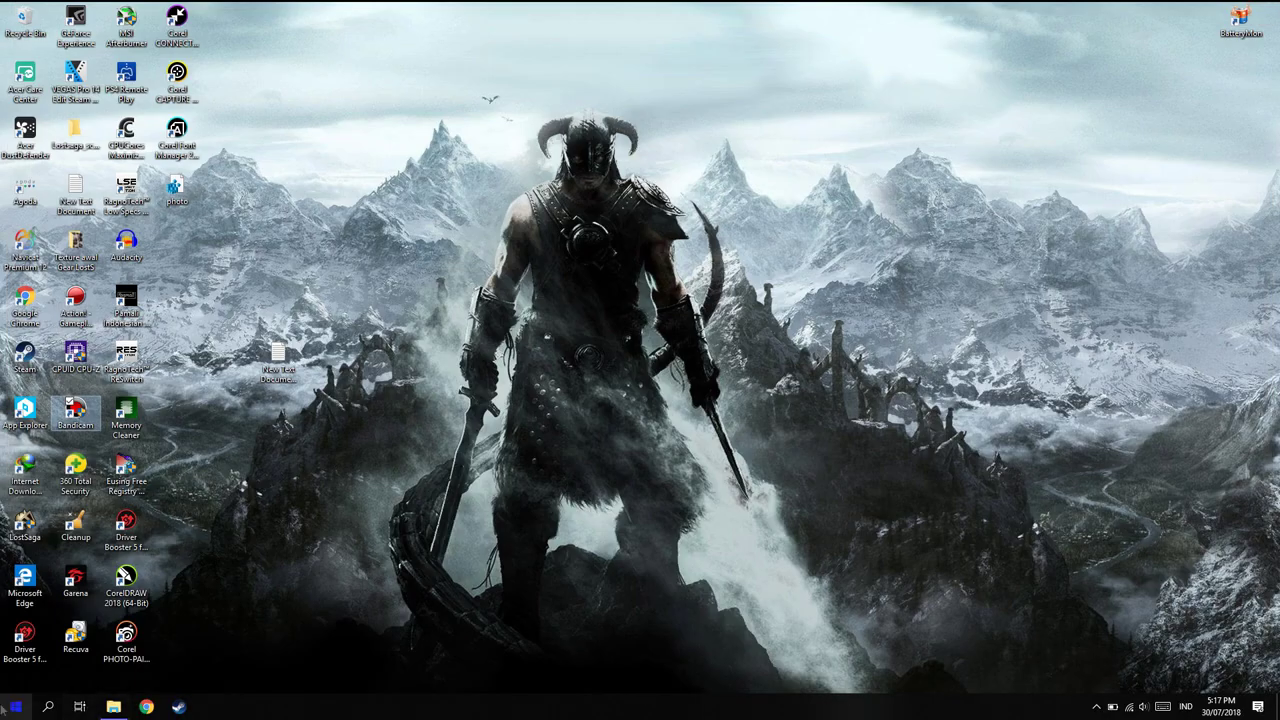
- Open the Odin3-v3.13.1 archive from the Compressed folder in File Explorer and launch Odin3 v3.13.1.exe, dismissing any startup notices
click(110, 708)
scroll(712, 390, down, 1)
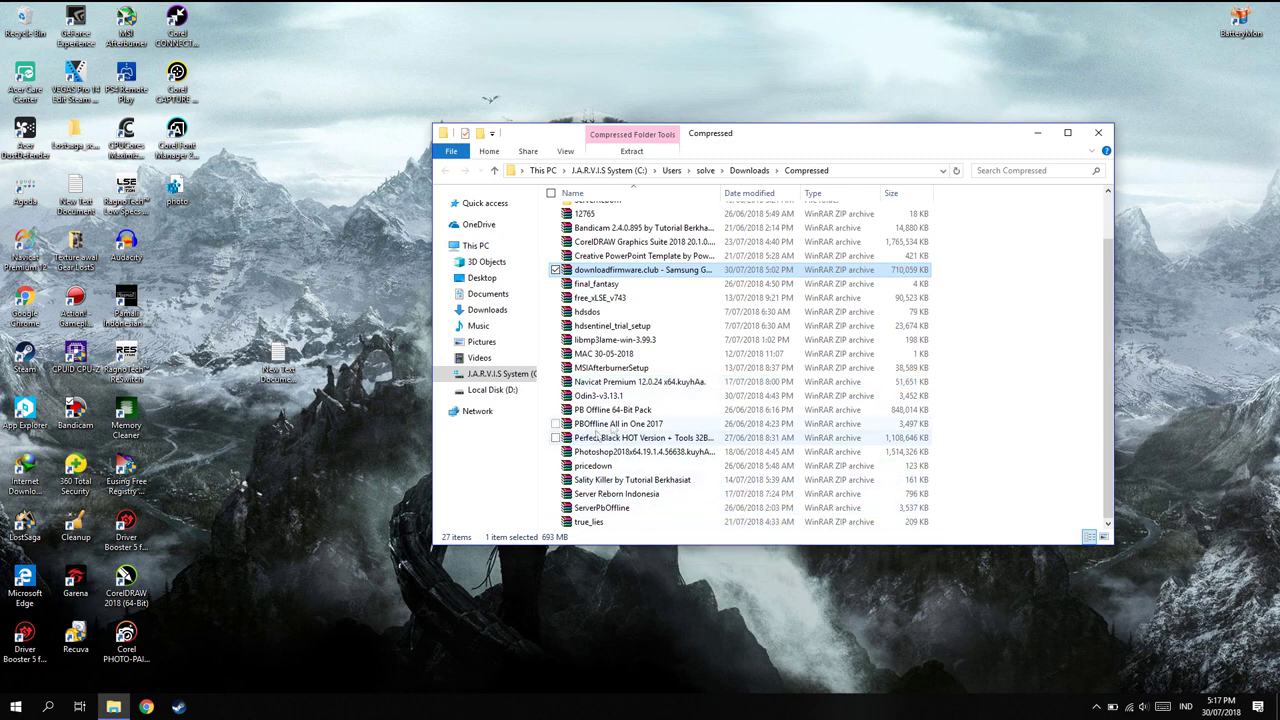
click(612, 397)
double_click(612, 397)
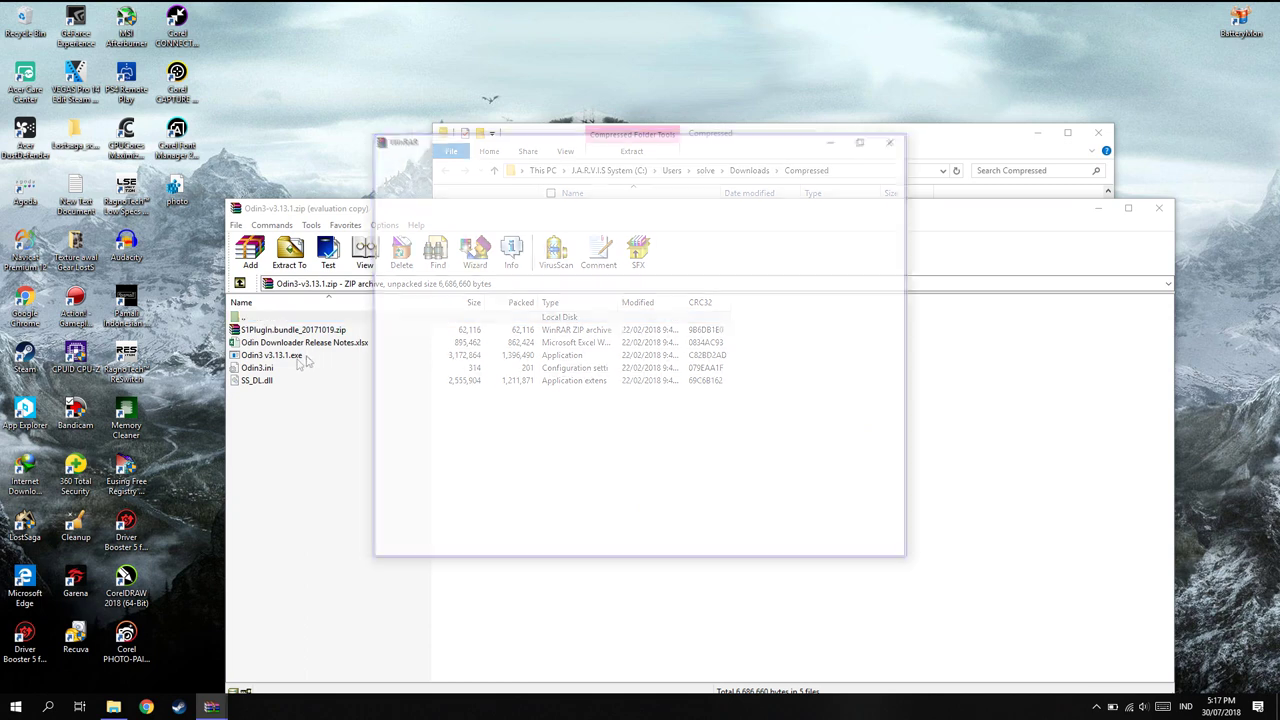
click(908, 143)
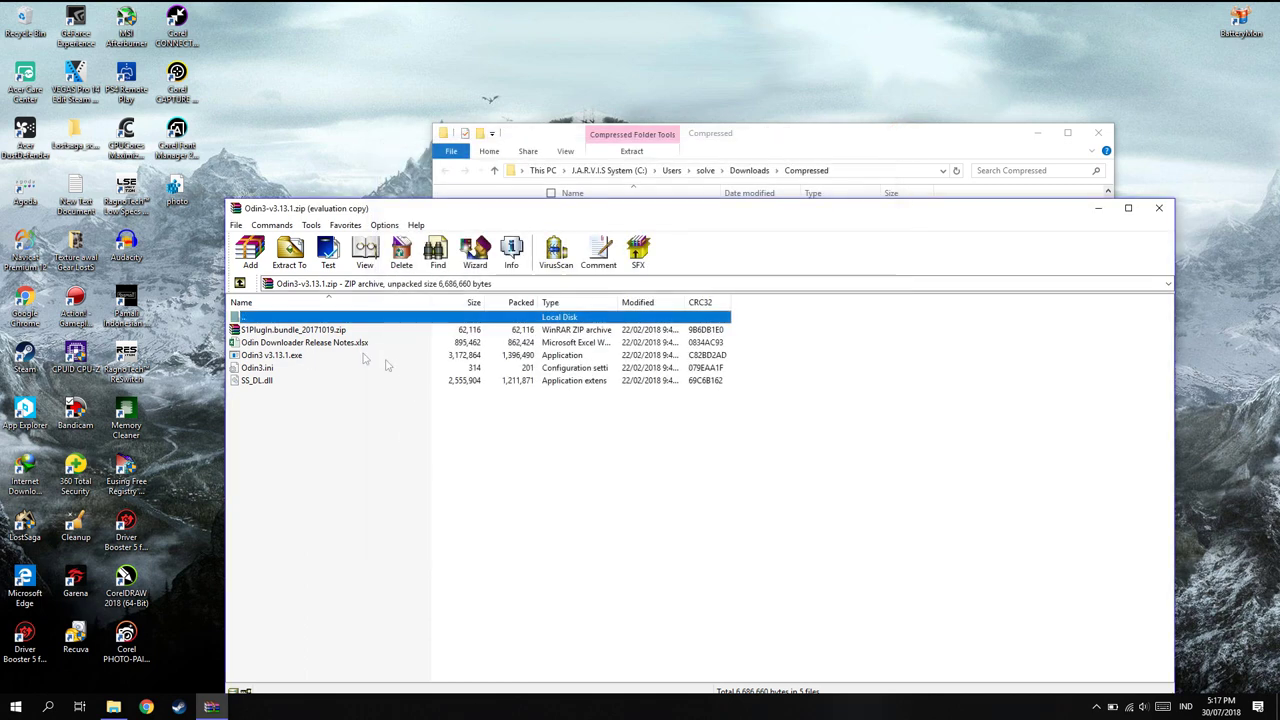
click(283, 358)
double_click(283, 358)
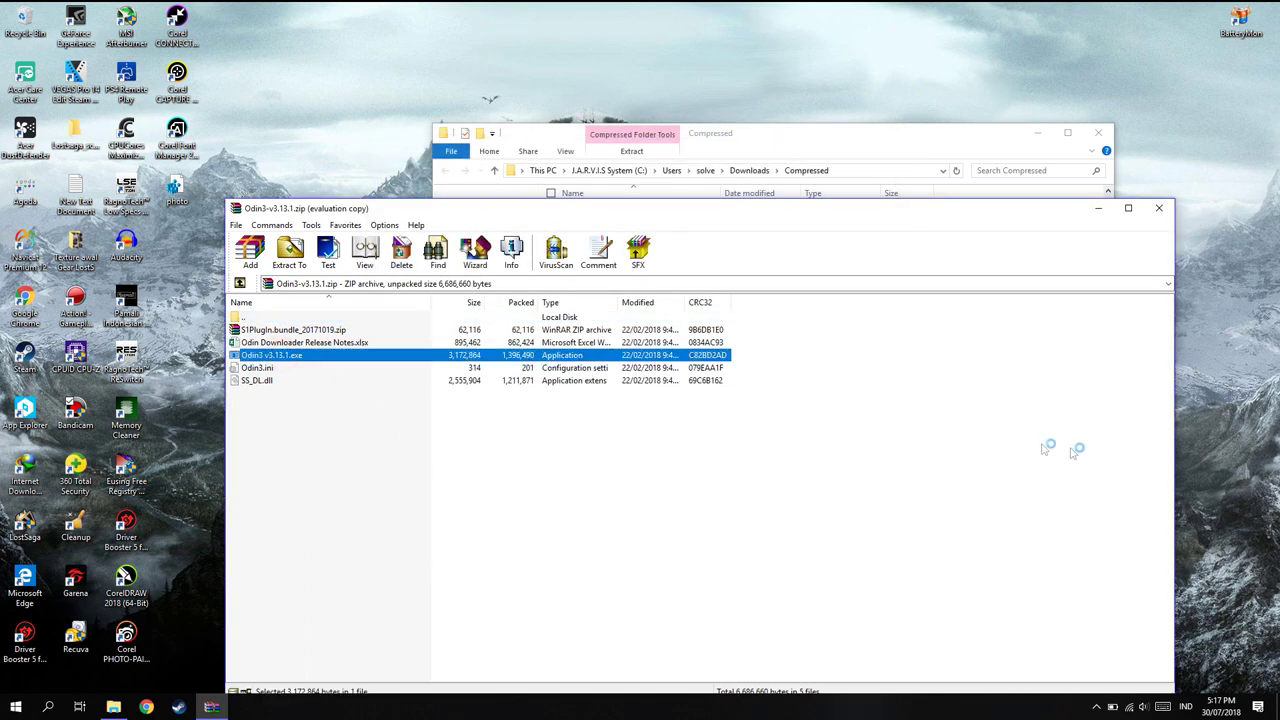
click(738, 396)
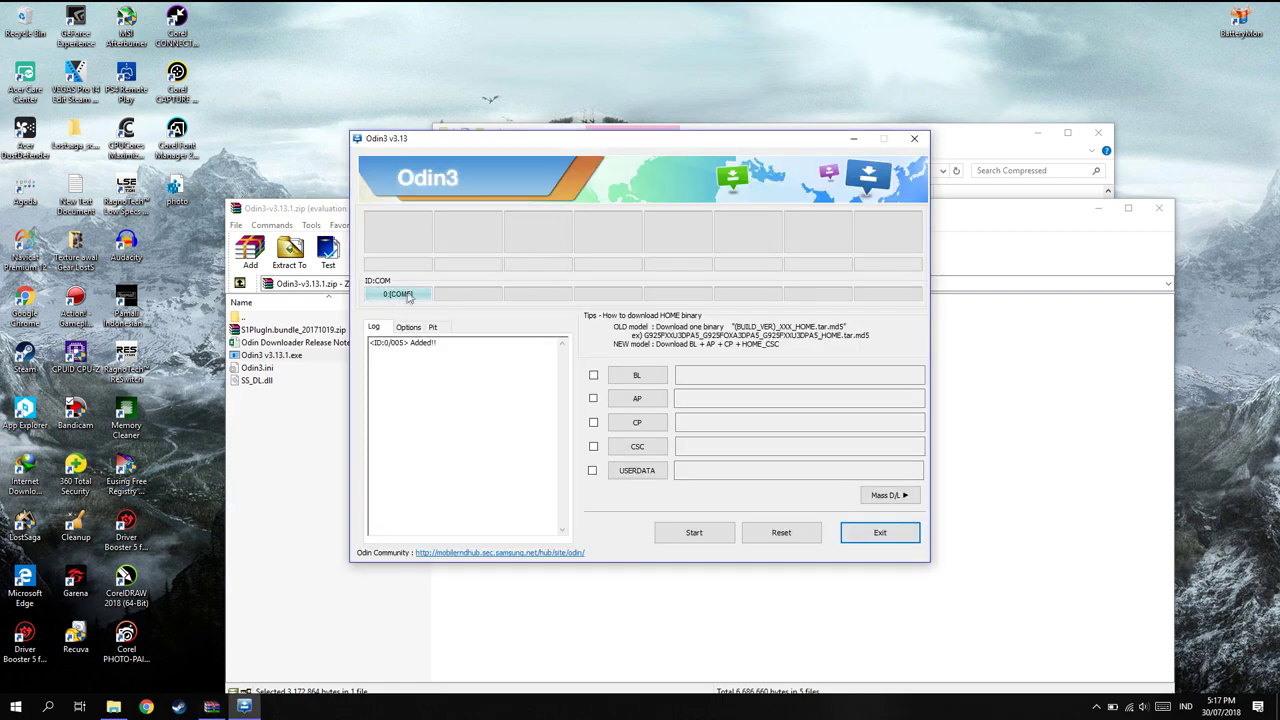
- Close the archive and Compressed folder windows and enable the AP file slot in Odin3
click(1158, 208)
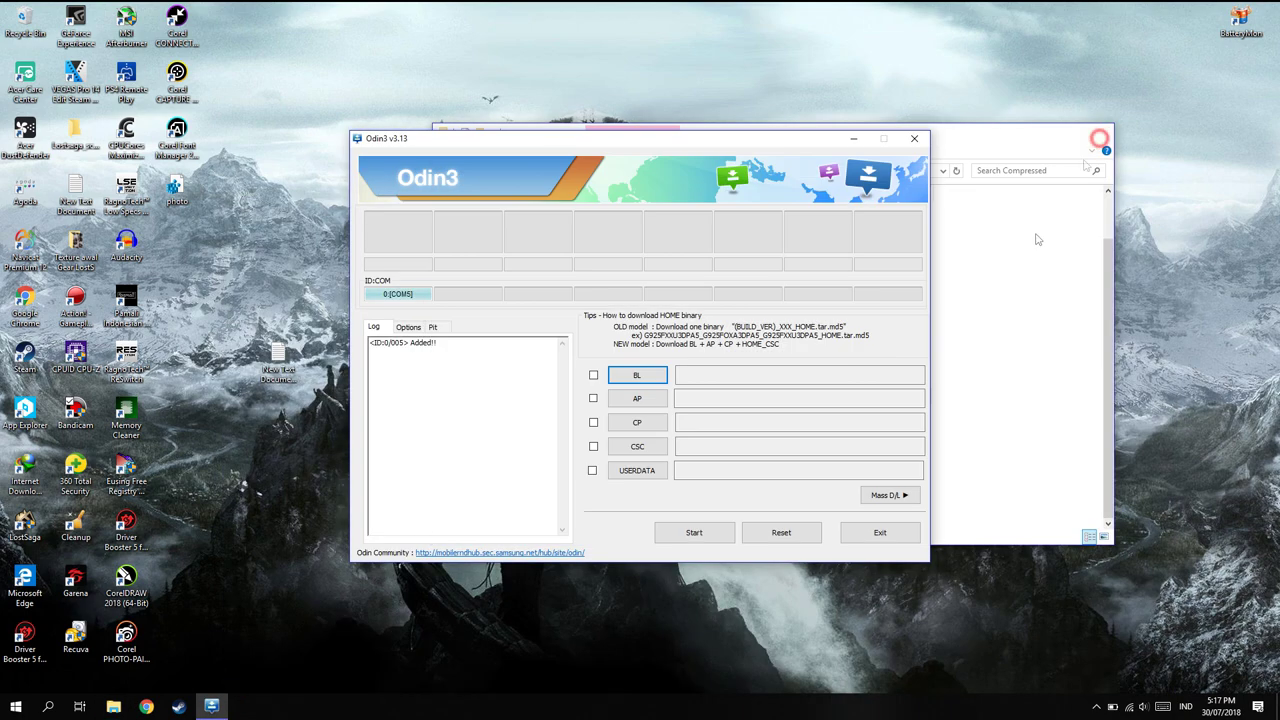
click(1098, 132)
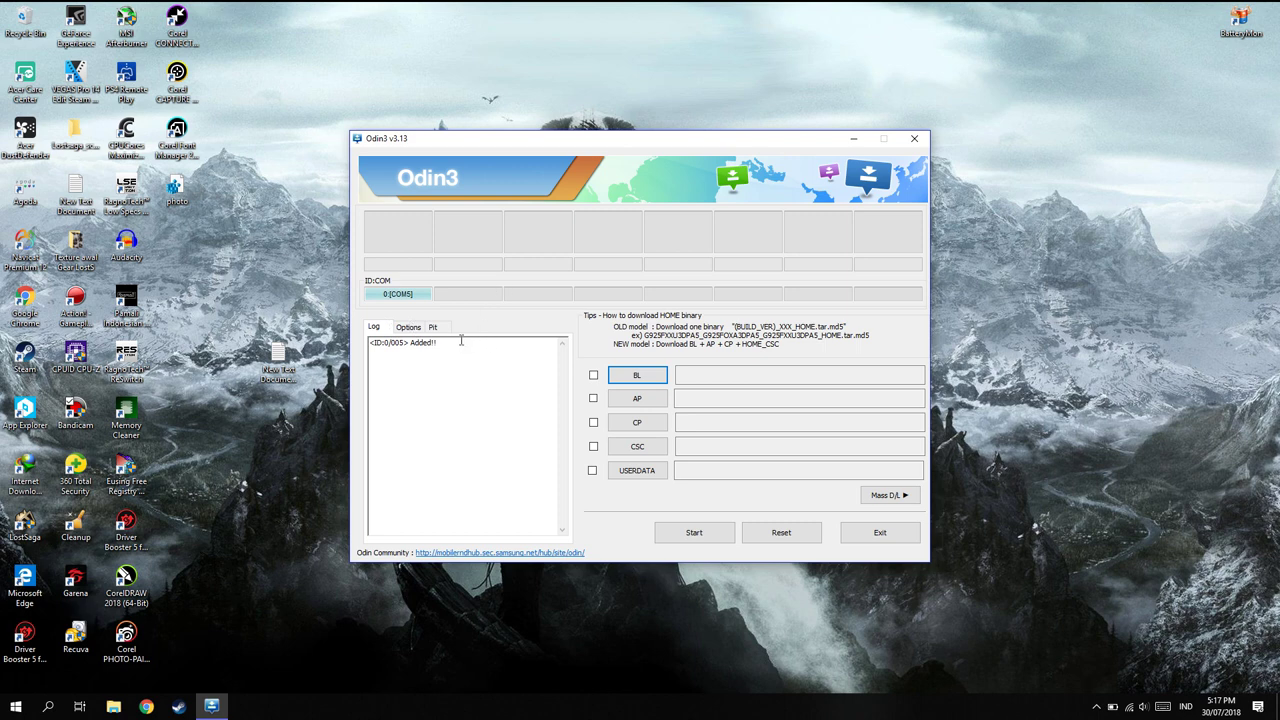
click(593, 398)
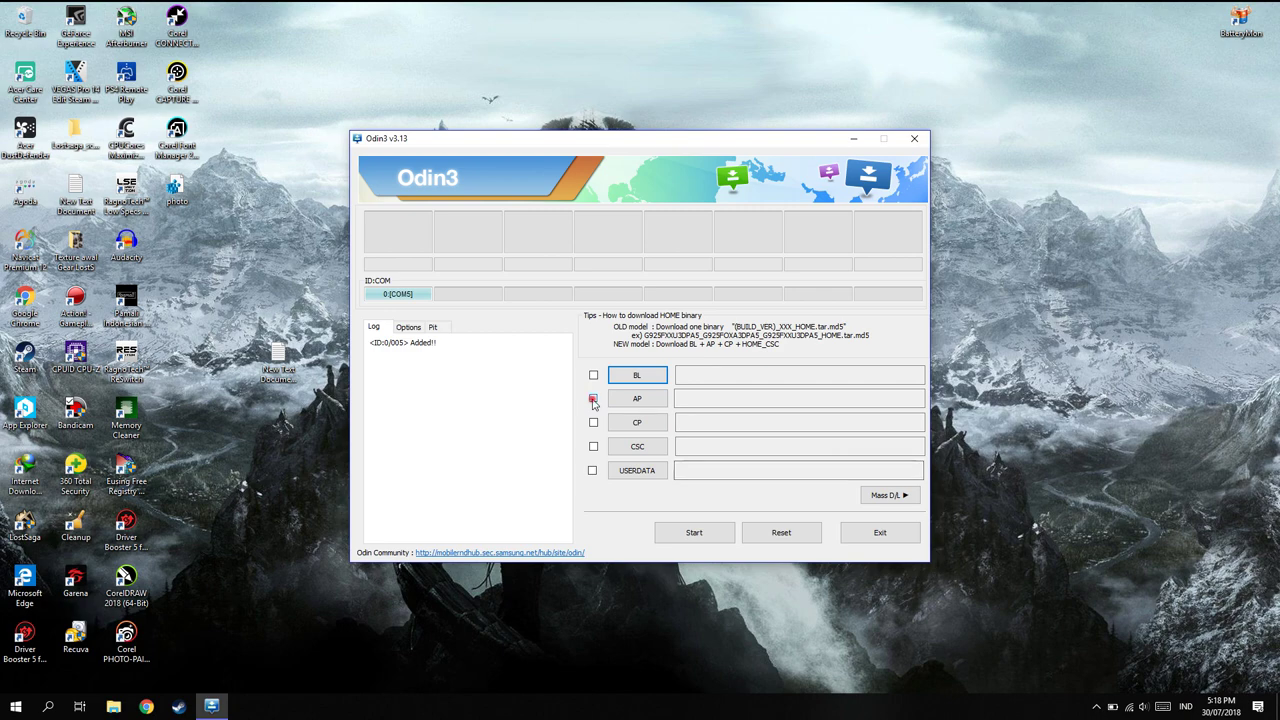
- In File Explorer, extract the downloadfirmware.club Samsung Galaxy Core (GT-I8262) archive directly into the Downloads > Compressed folder
click(114, 707)
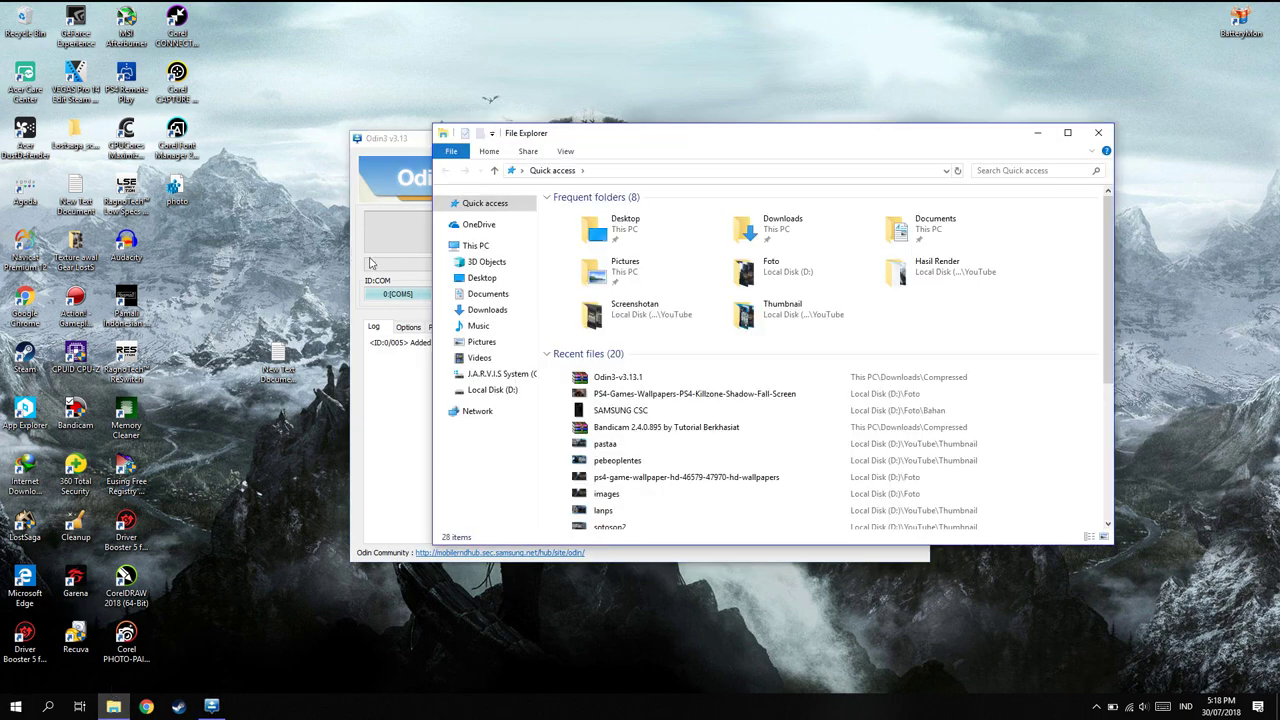
click(487, 309)
click(602, 224)
double_click(600, 213)
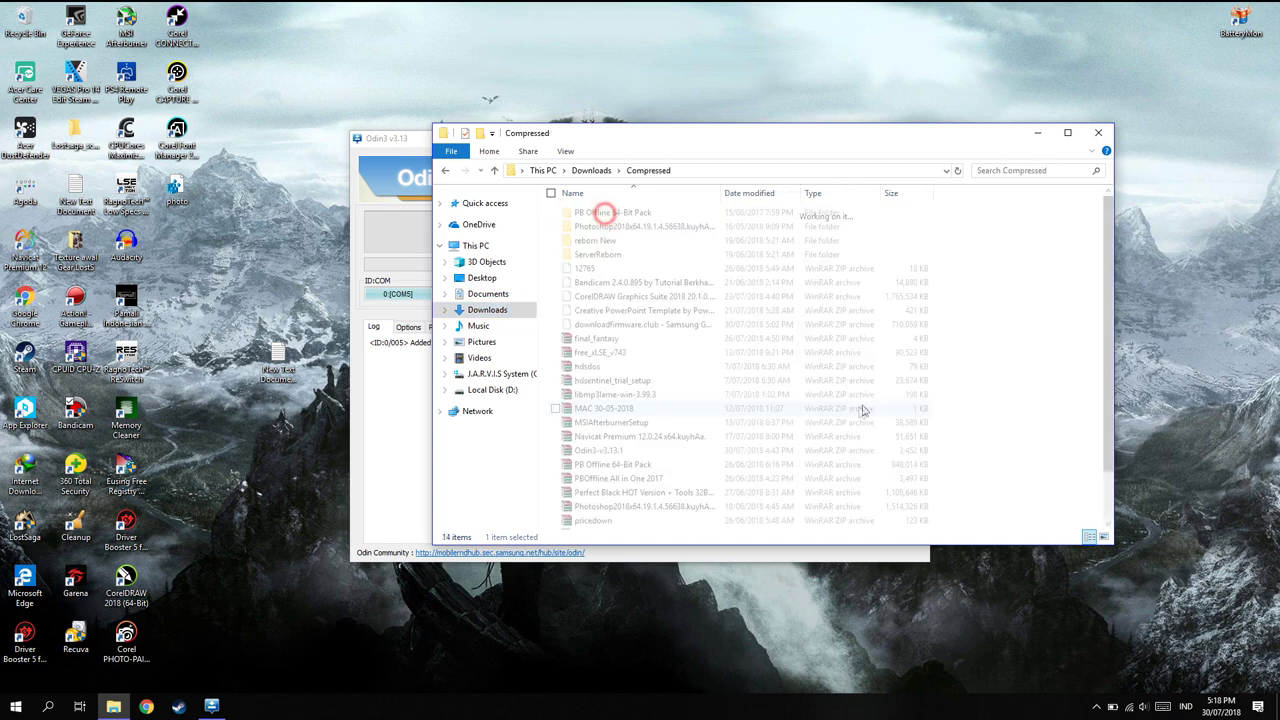
scroll(660, 420, down, 2)
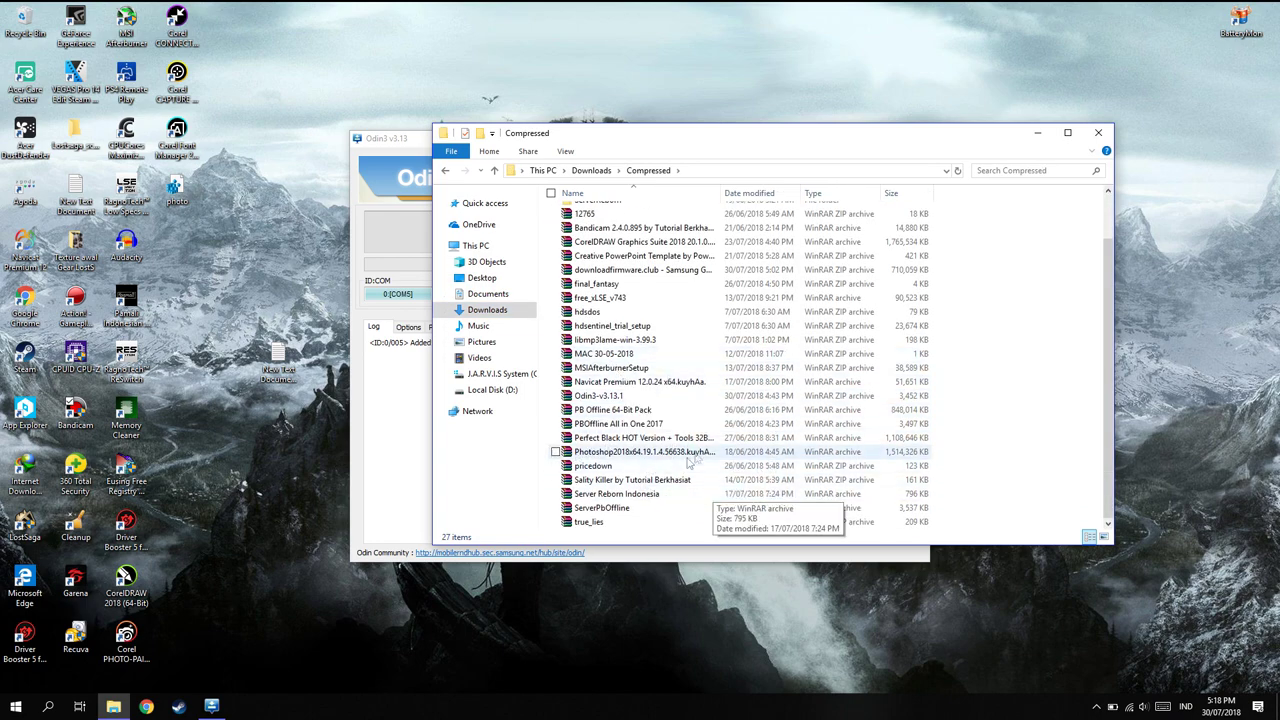
right_click(652, 271)
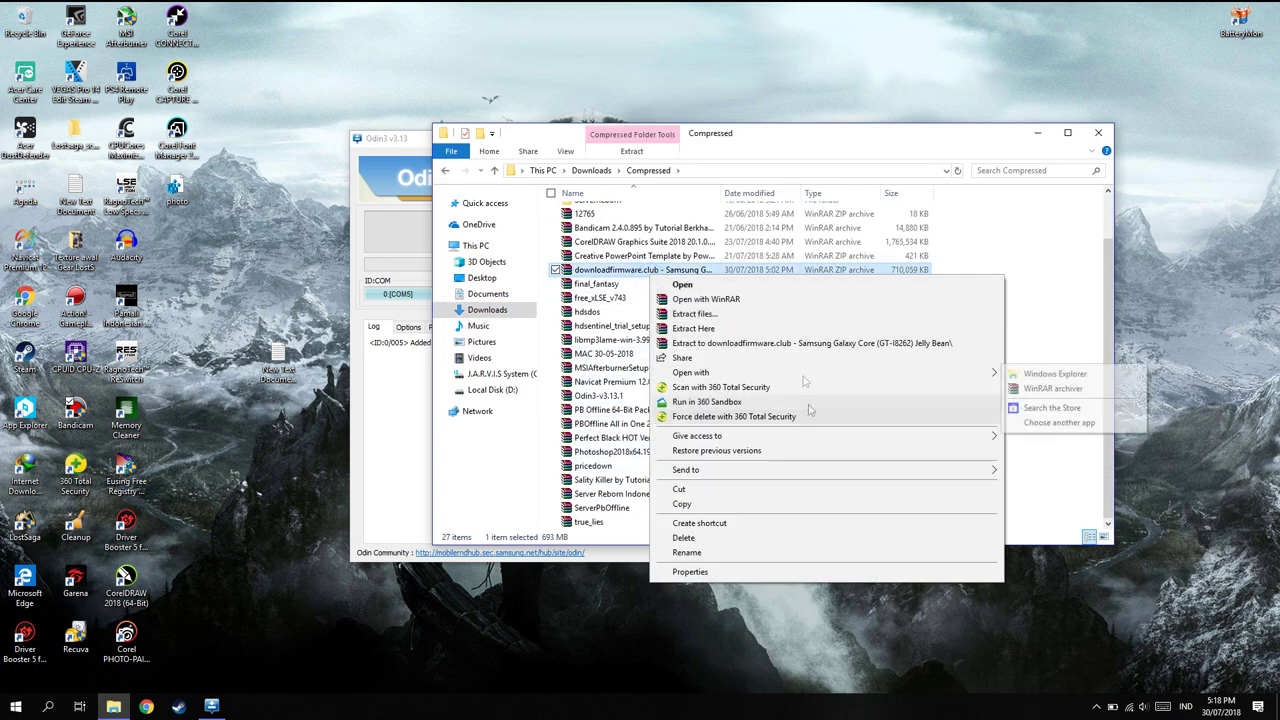
click(694, 329)
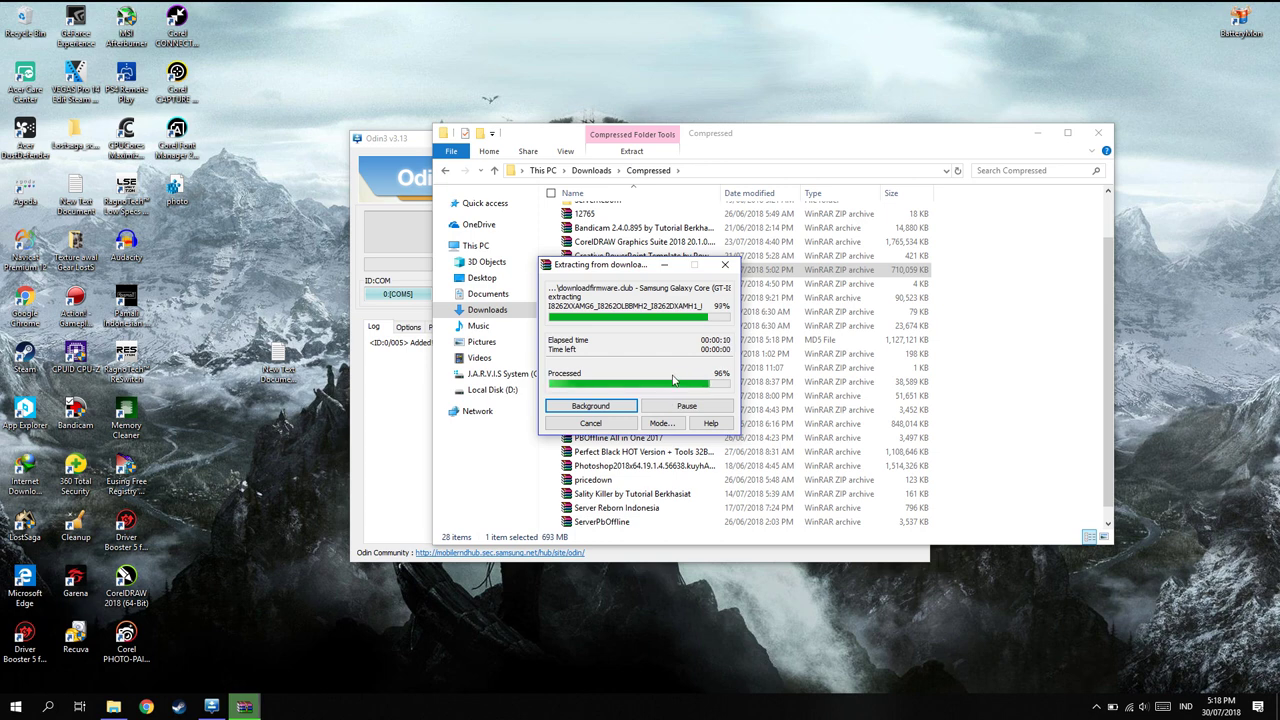
- Select the extracted MD5 firmware file, widen the Name column to read its full name, and minimize the folder window
scroll(780, 343, down, 1)
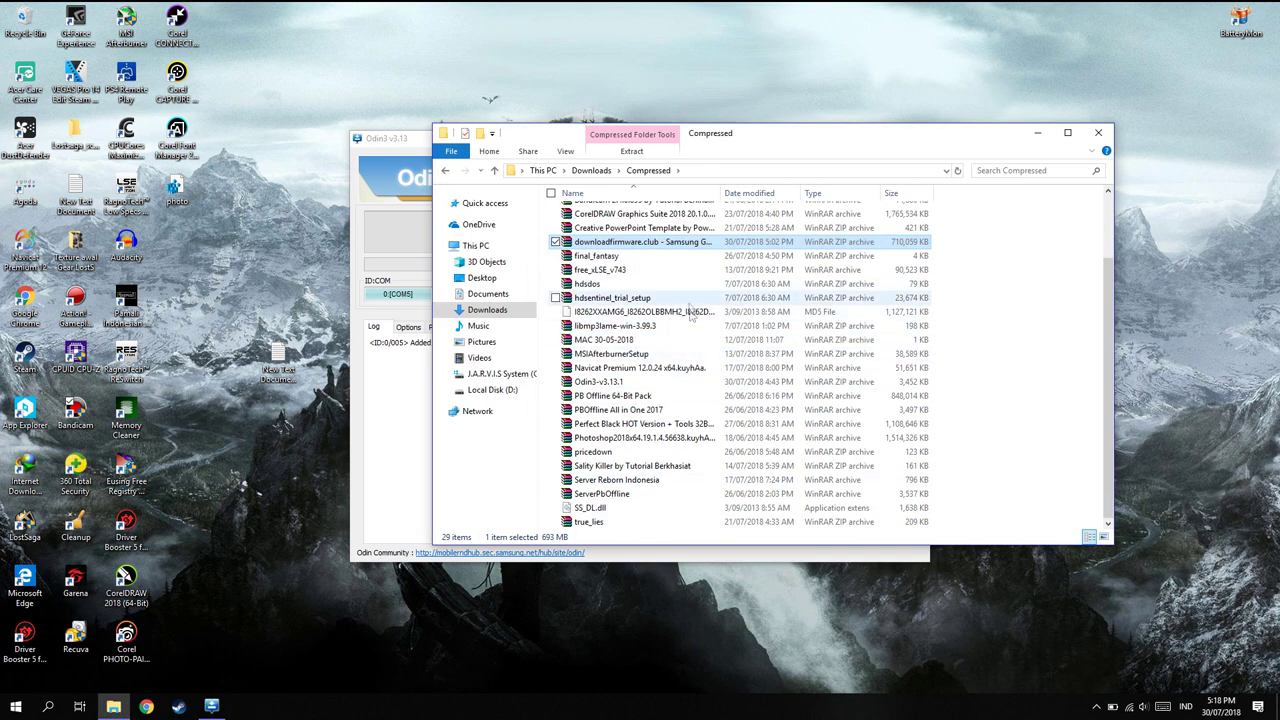
click(764, 312)
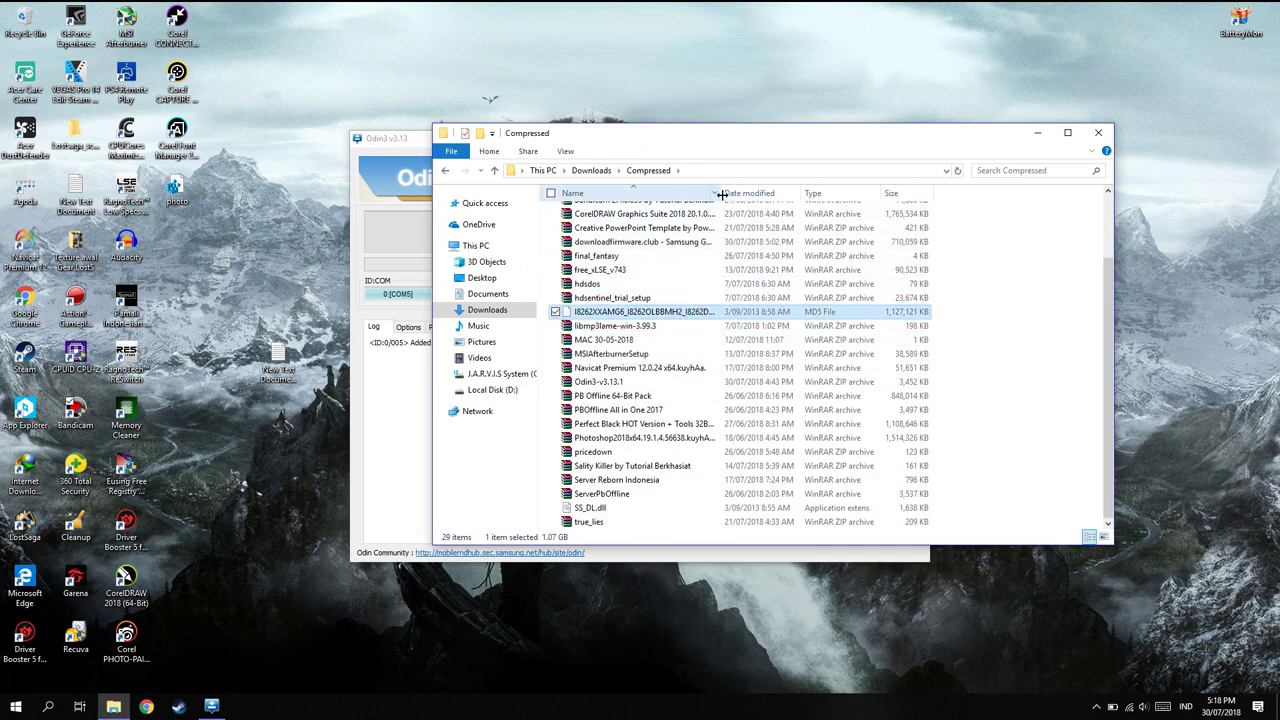
drag(720, 193, 820, 193)
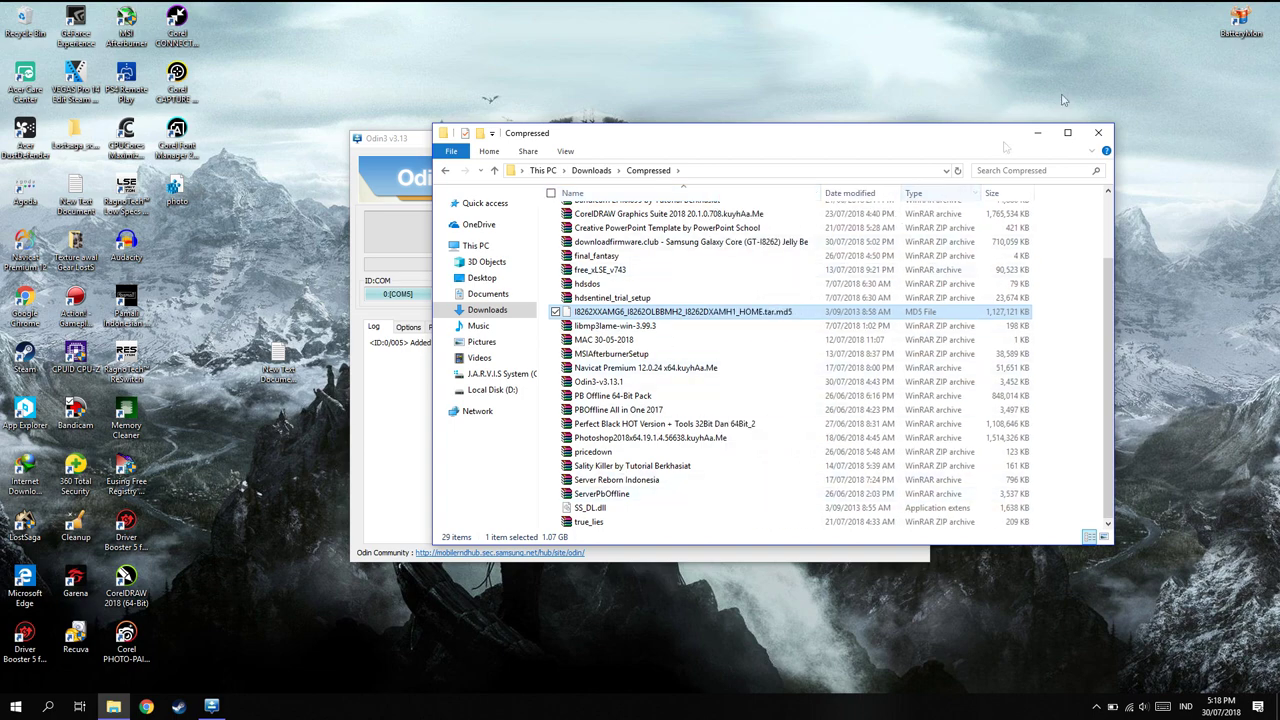
click(1037, 133)
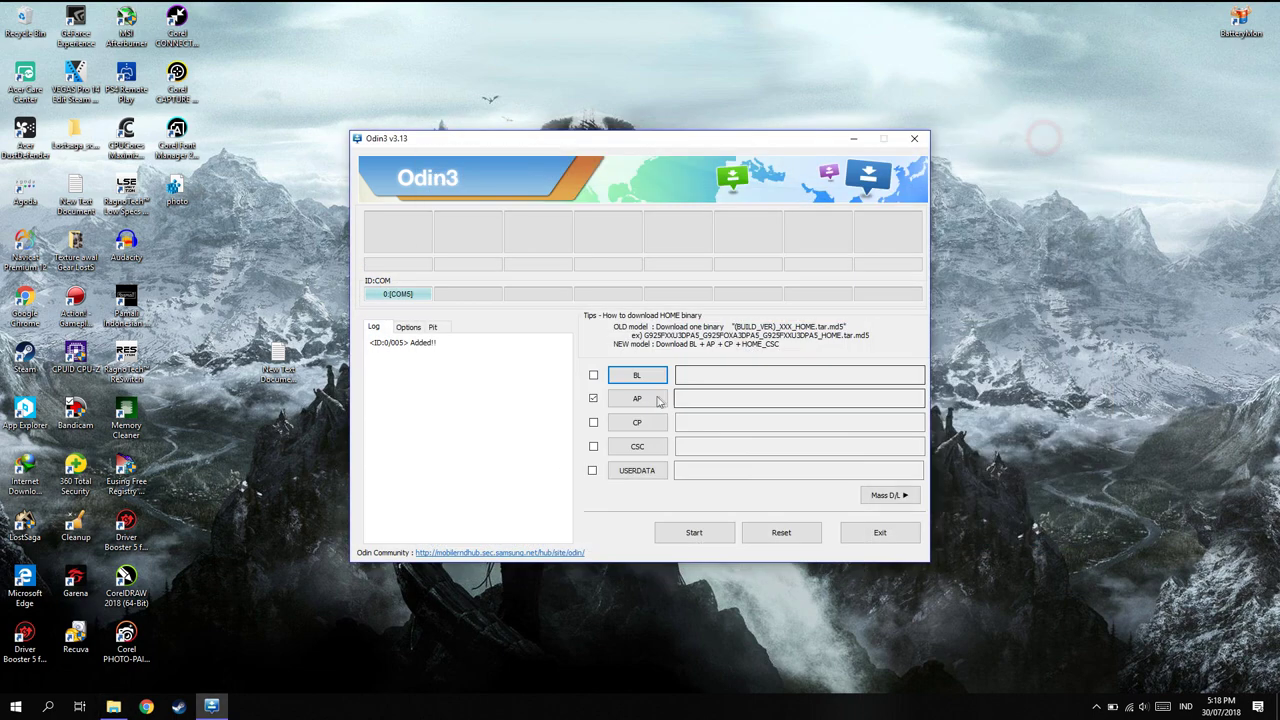
- Load I8262XXAMG6_I8262OLBBMH2_I8262DXAMH1_HOME.tar.md5 from Downloads > Compressed as Odin3's AP file and start flashing
click(1040, 186)
click(643, 399)
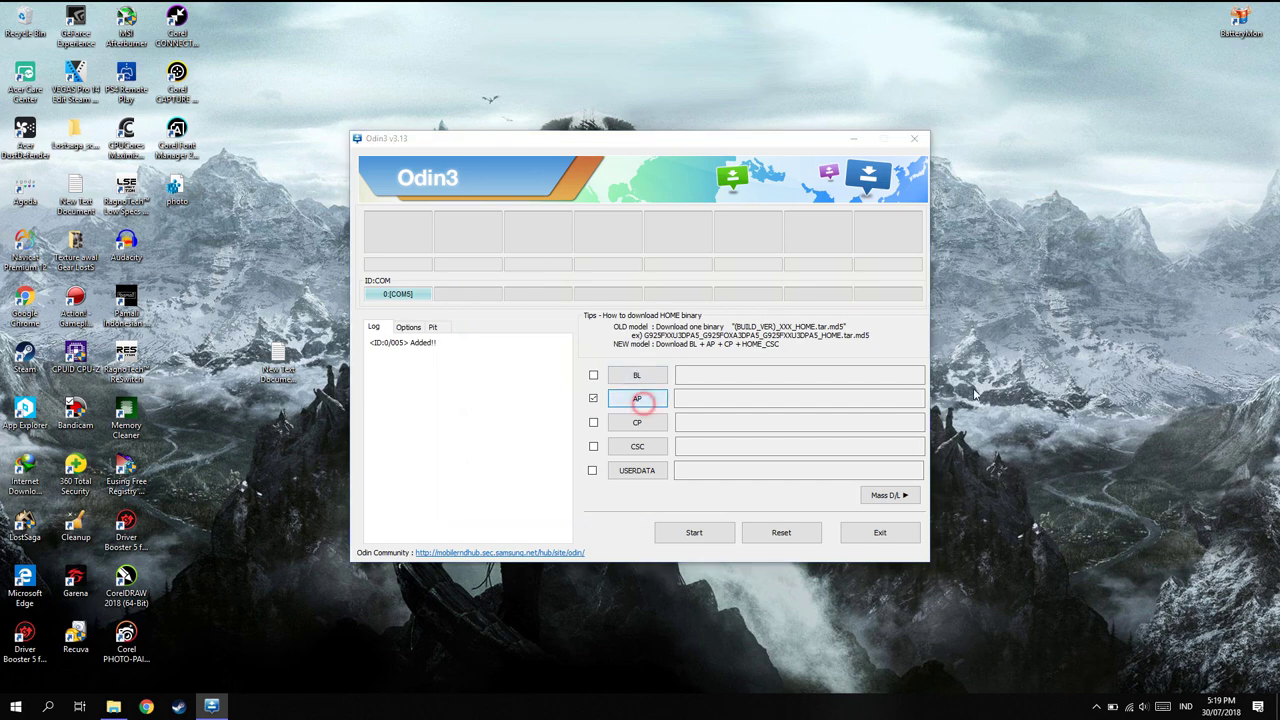
click(478, 367)
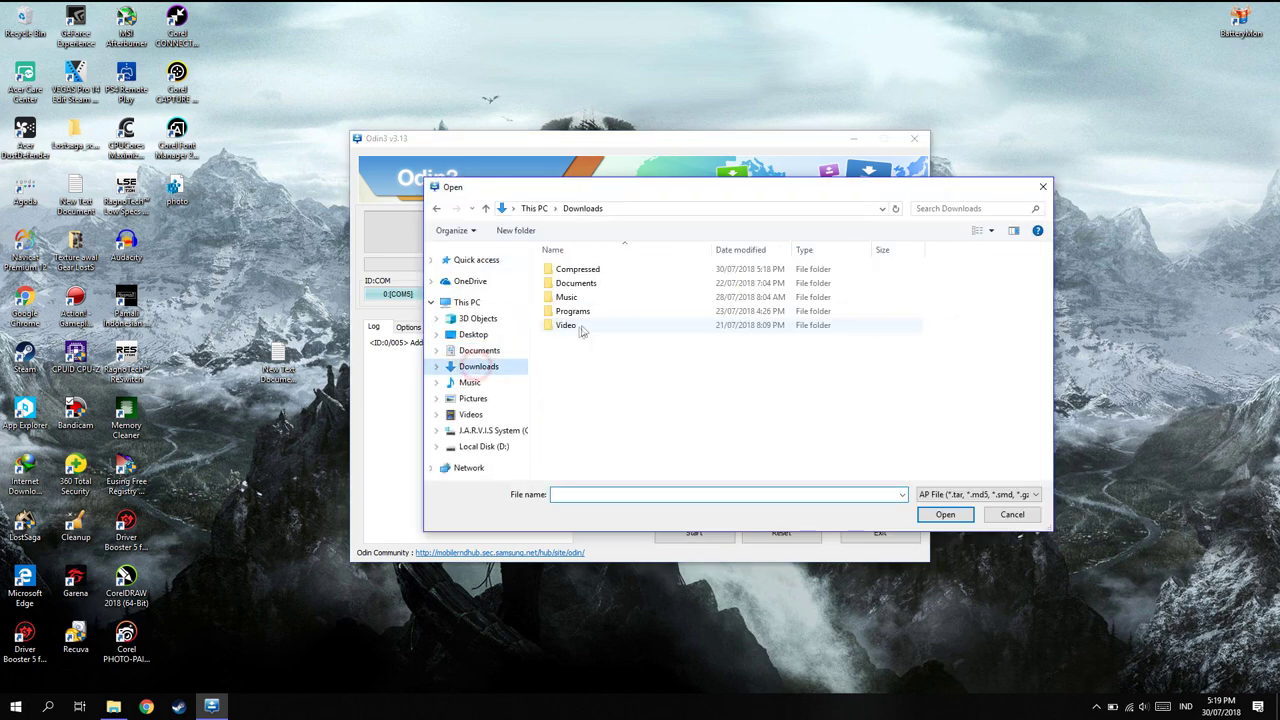
double_click(605, 271)
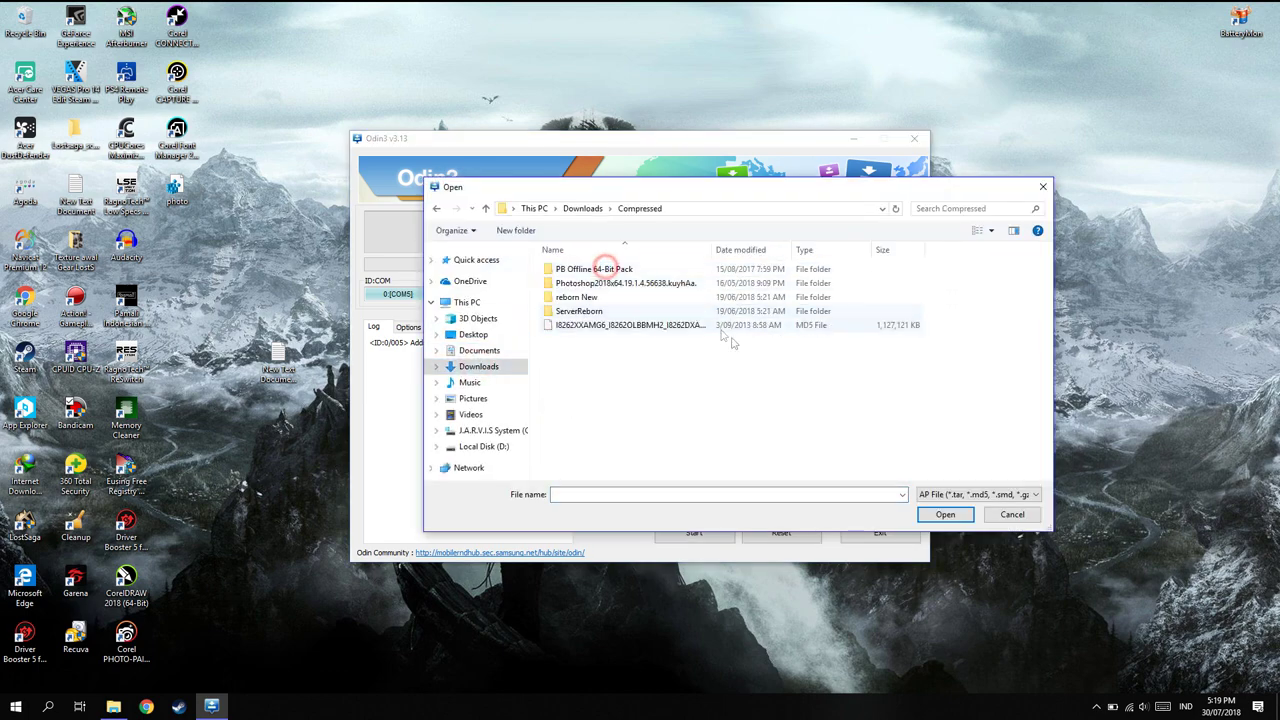
click(636, 328)
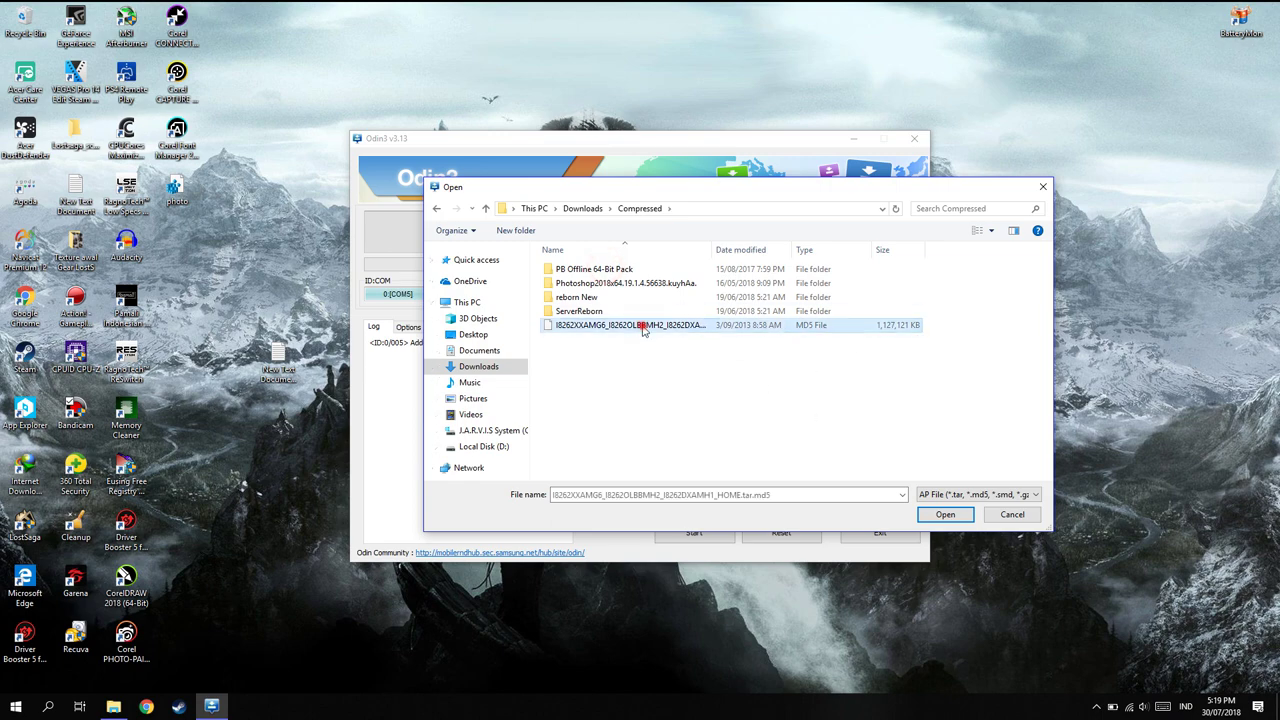
click(945, 515)
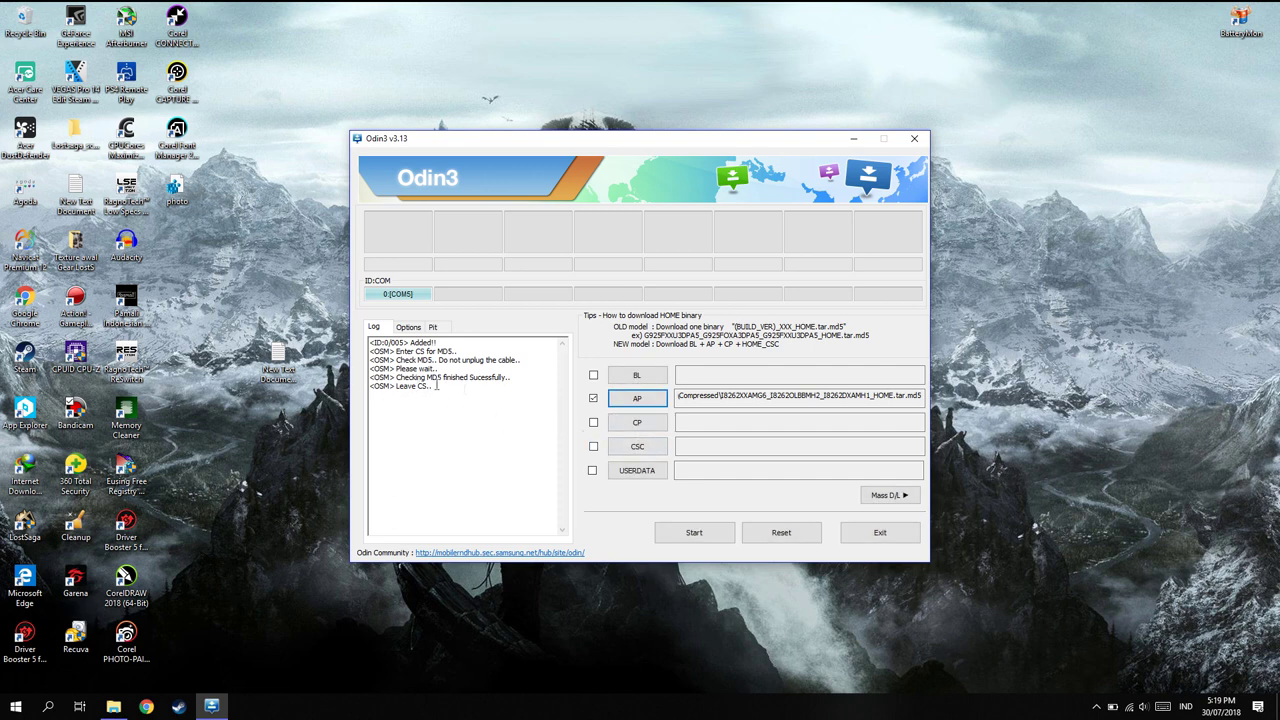
click(694, 532)
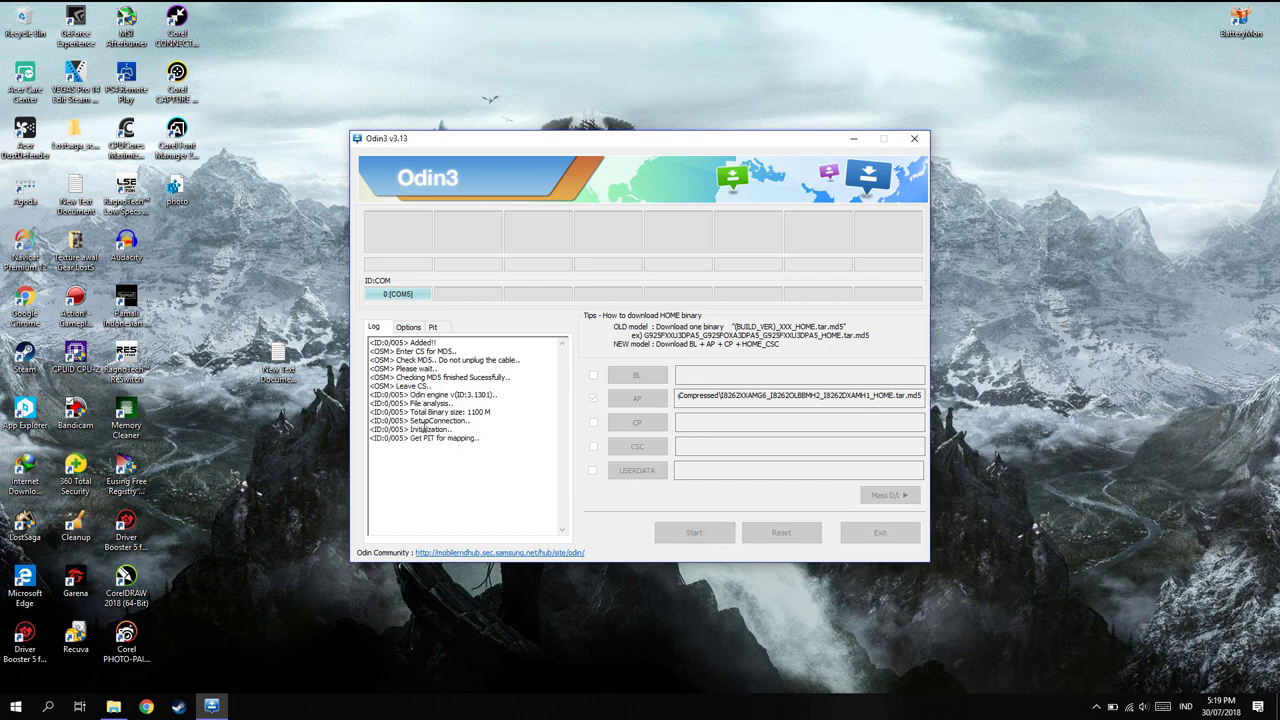